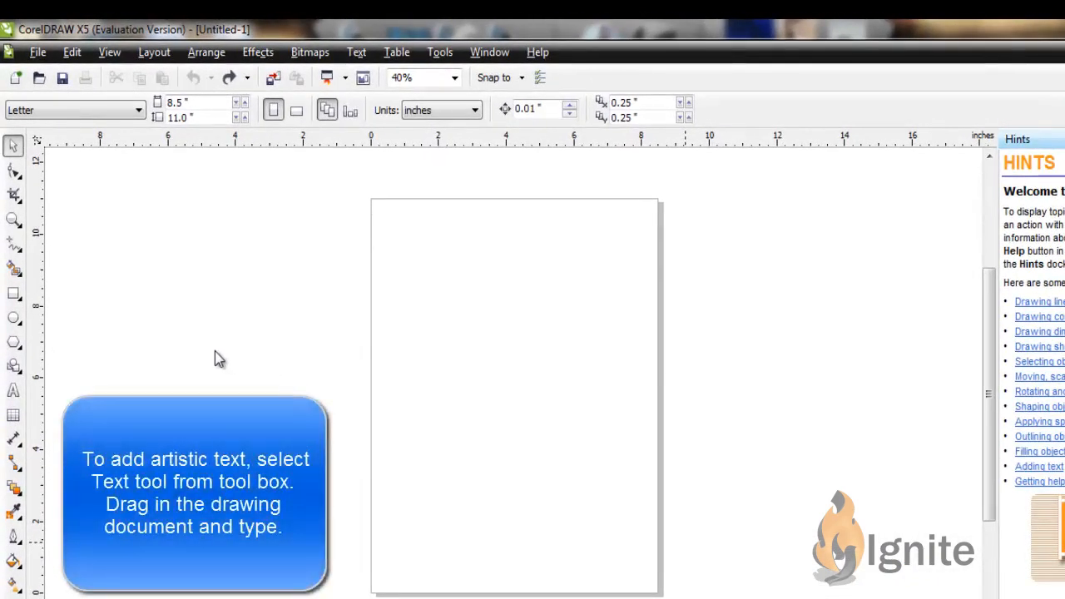
Add the artistic text "welcome" in Arial 36 pt near the upper part of the page
click(13, 393)
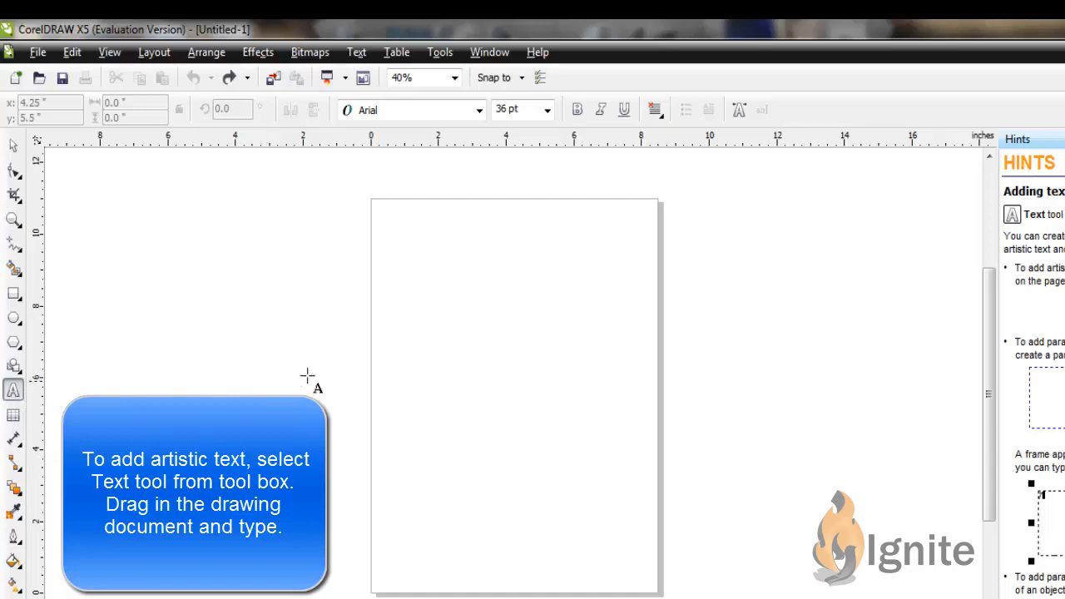
click(436, 256)
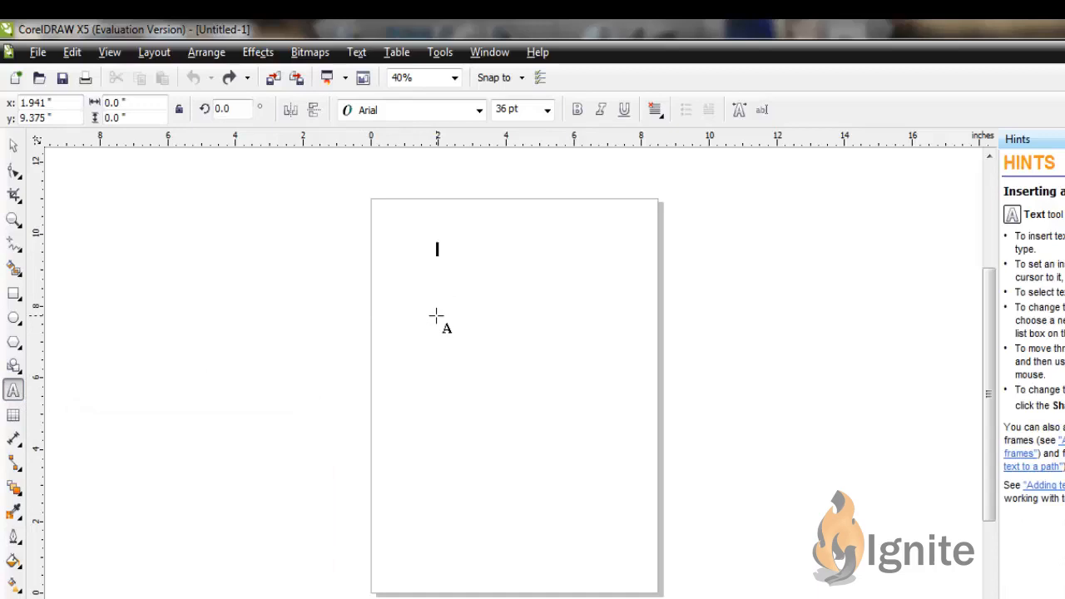
text(welc)
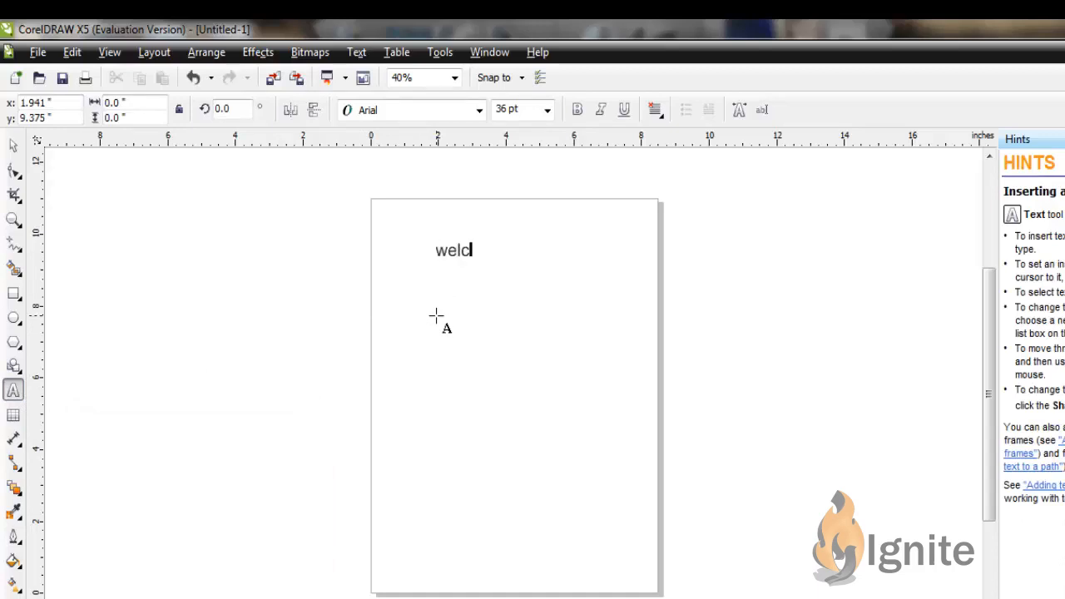
text(olme)
key(Escape)
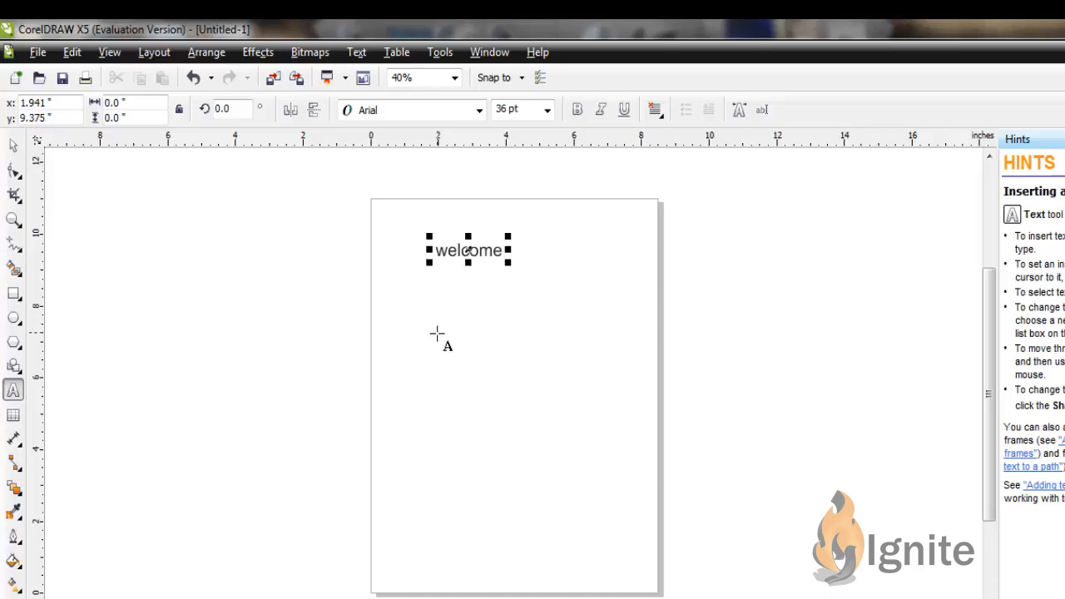
Import the welcome text file below the heading, maintaining its fonts and formatting
click(434, 356)
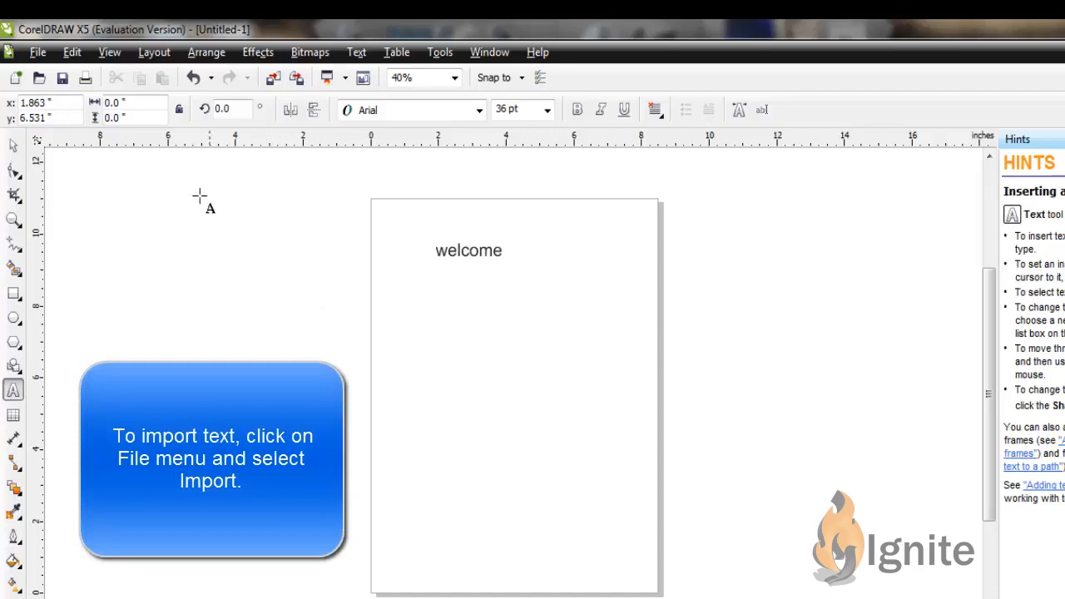
click(38, 52)
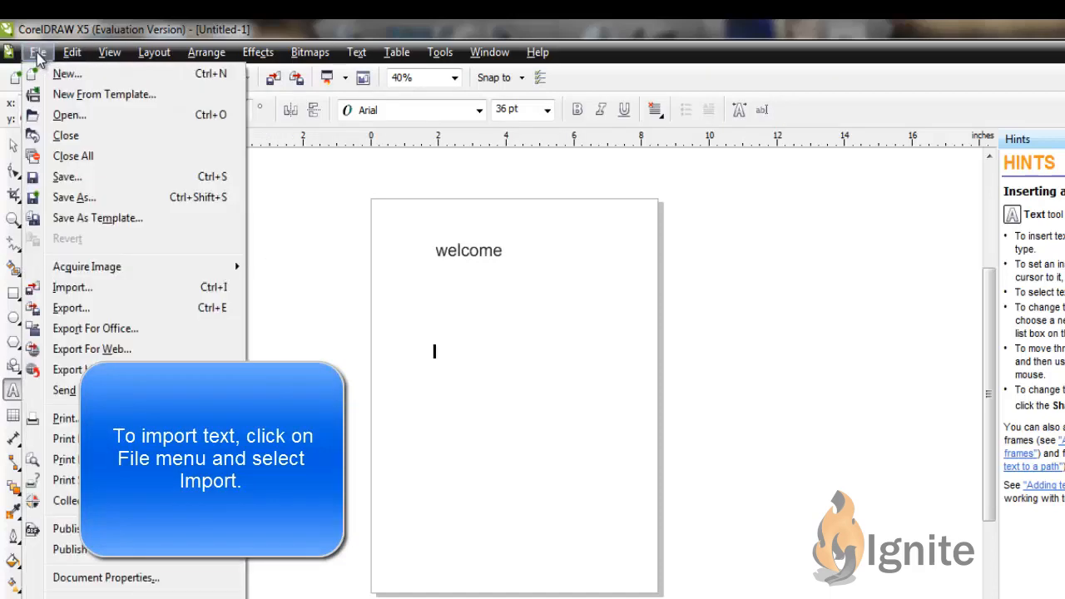
click(94, 288)
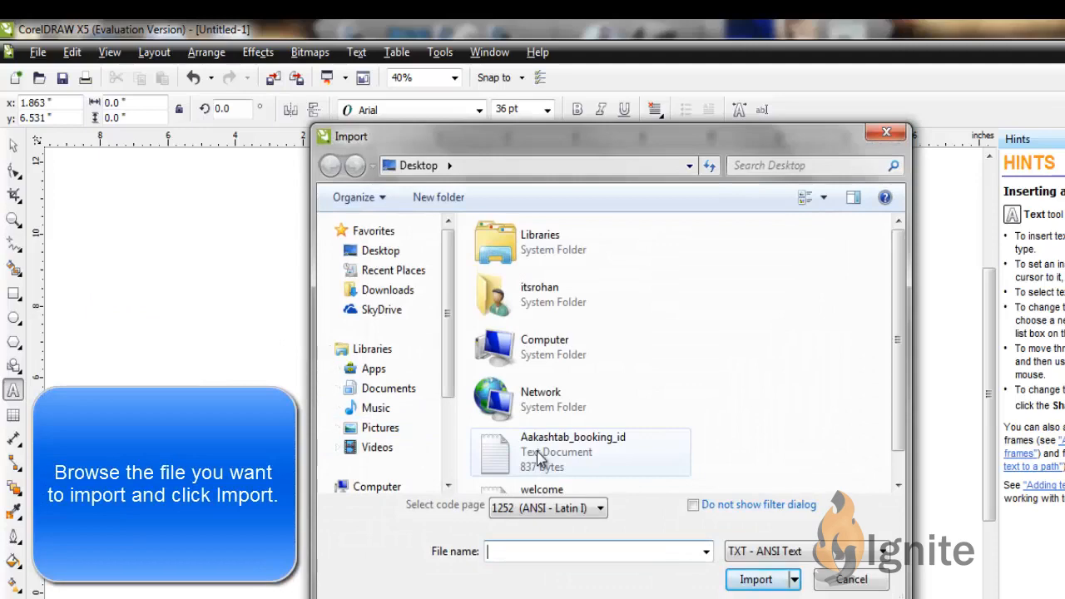
click(537, 491)
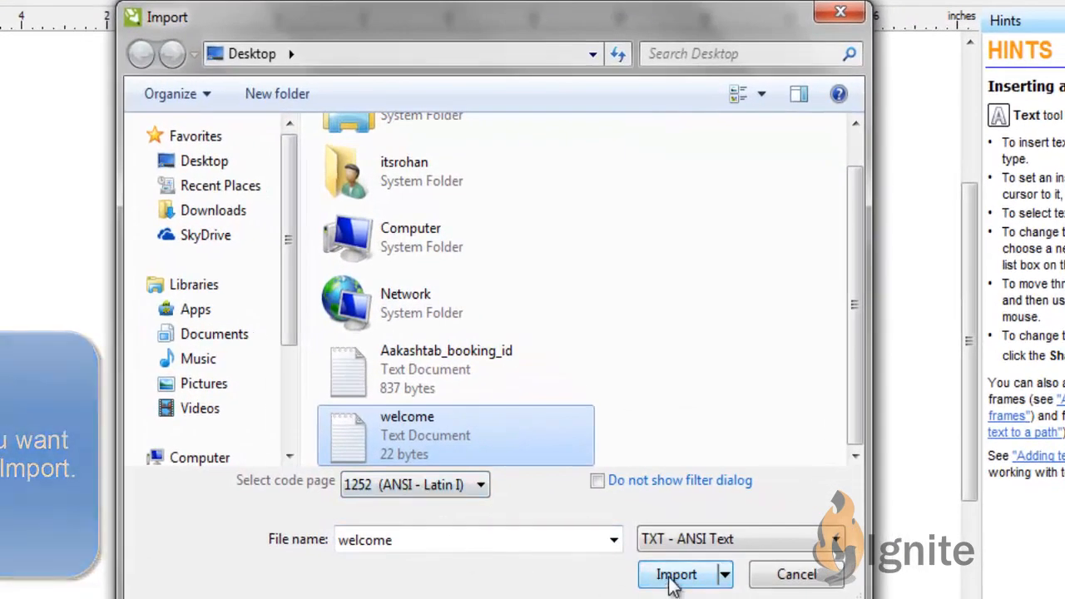
click(670, 578)
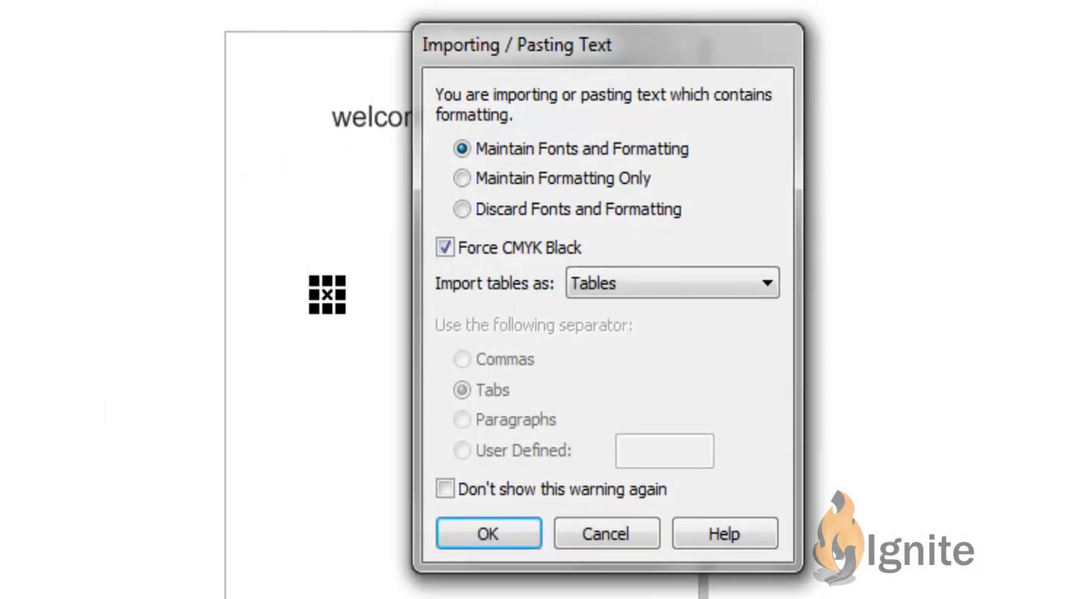
click(512, 526)
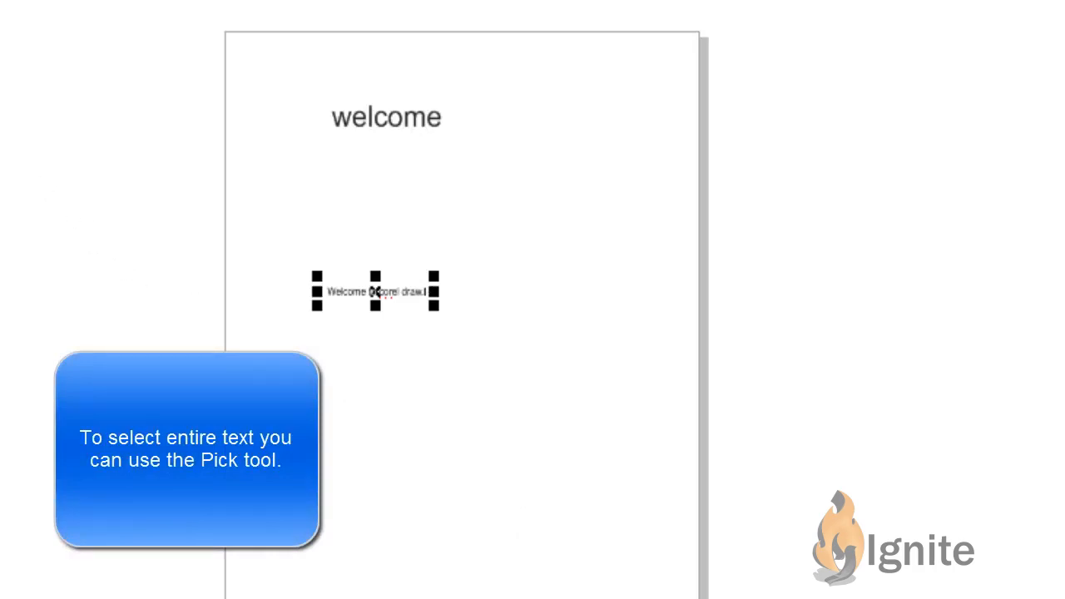
Use the Pick tool to select the imported sentence as a whole, and end with the entire "welcome" heading selected
click(20, 51)
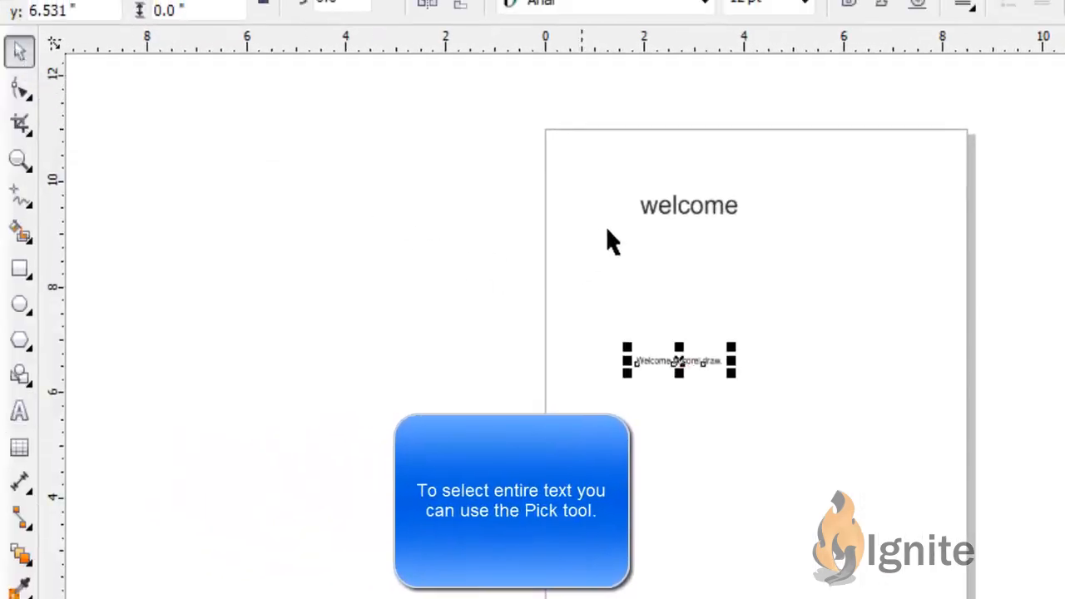
click(673, 212)
click(687, 364)
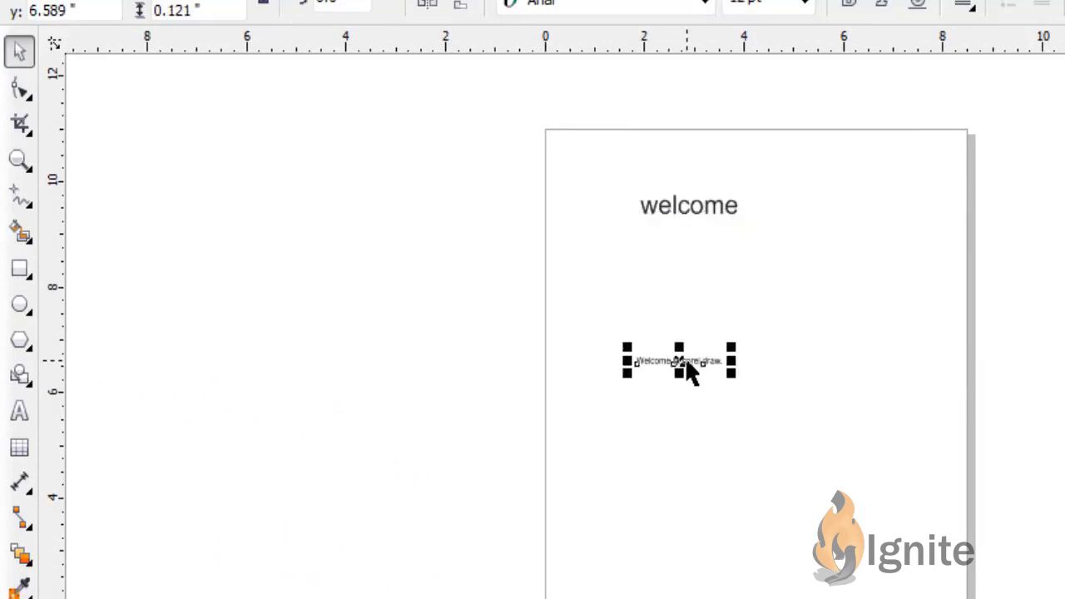
click(682, 218)
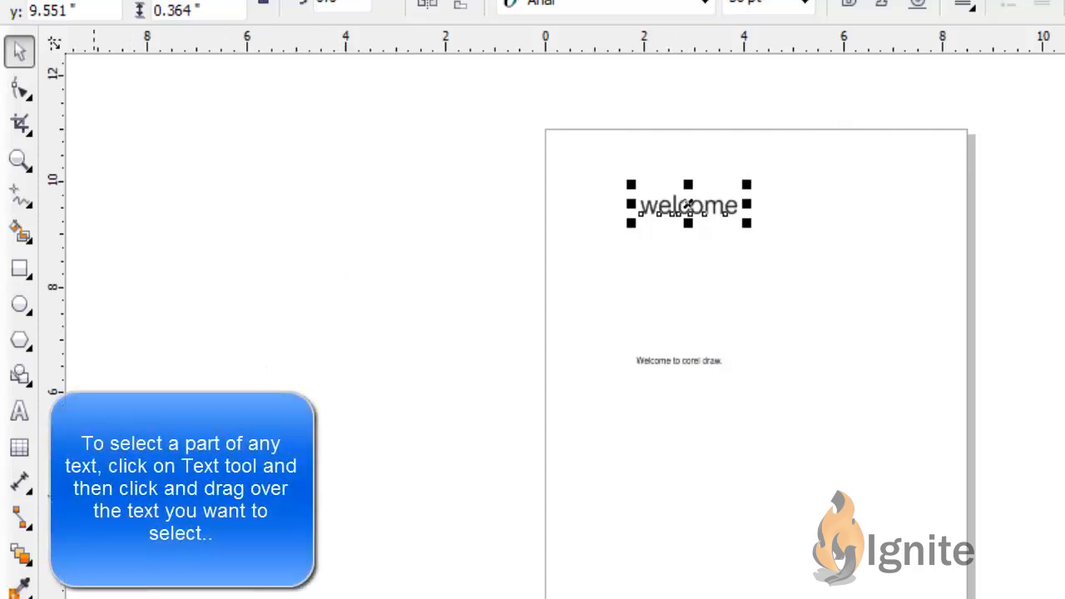
Select only the letters "we" in the "welcome" heading with the Text tool
click(20, 414)
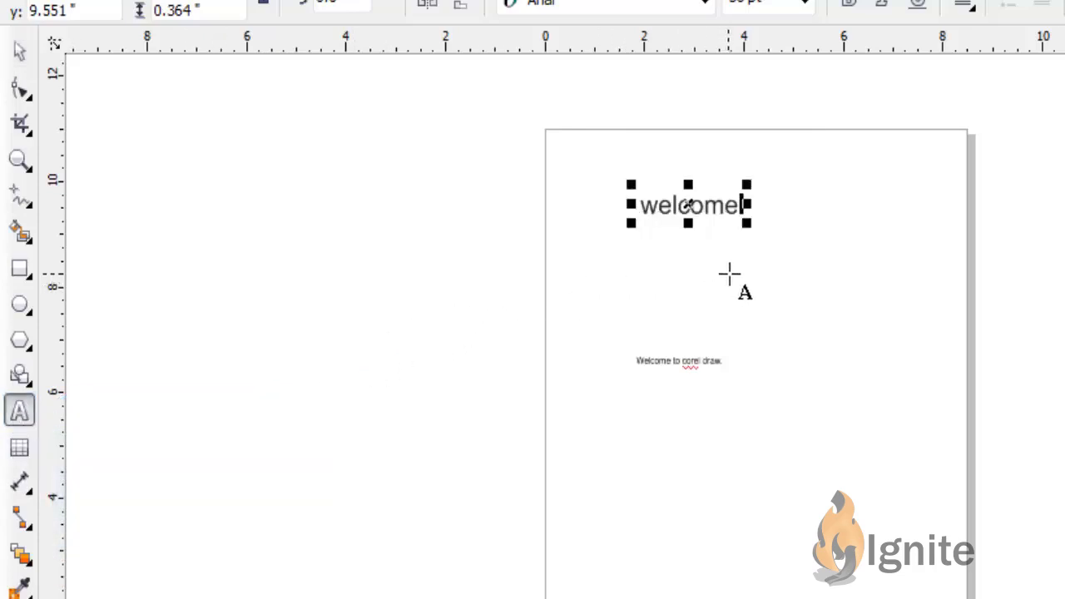
click(643, 207)
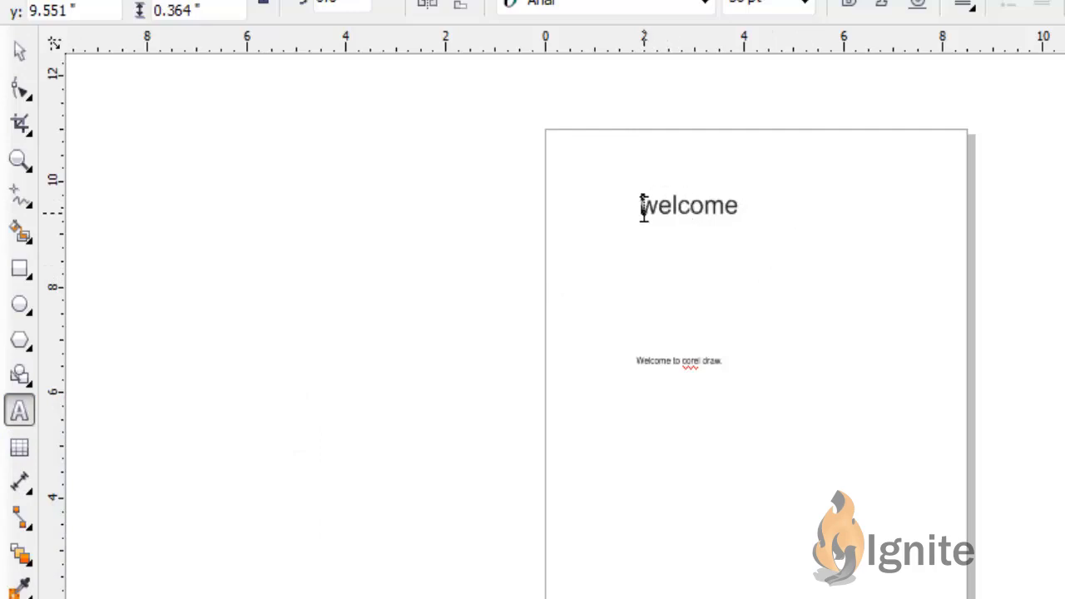
drag(643, 208, 672, 215)
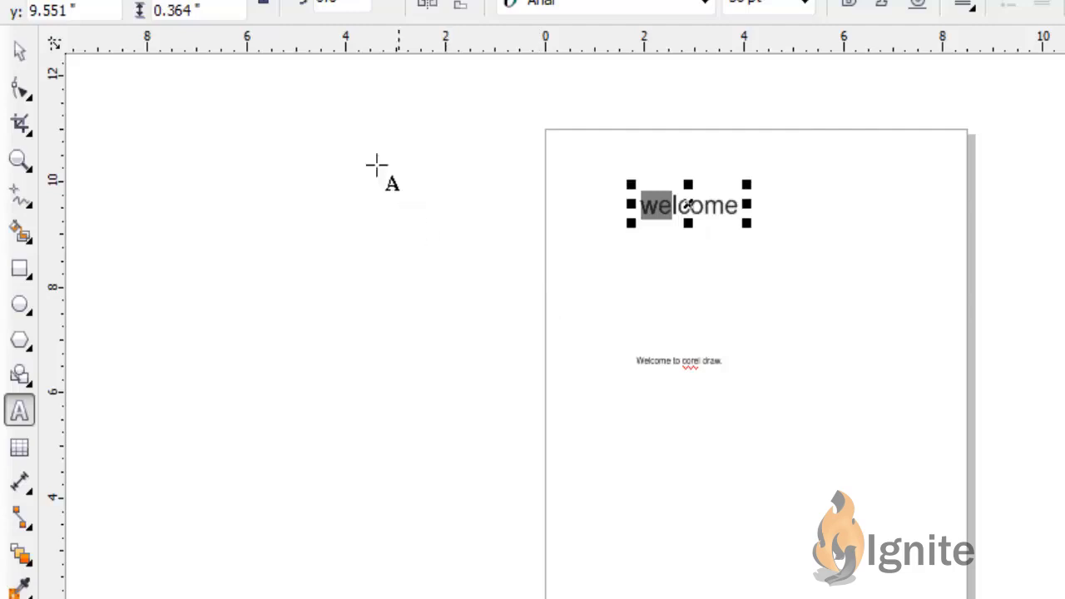
Show the character formatting options for the whole "welcome" heading and set it to Arial with the Normal-Italic style
click(19, 50)
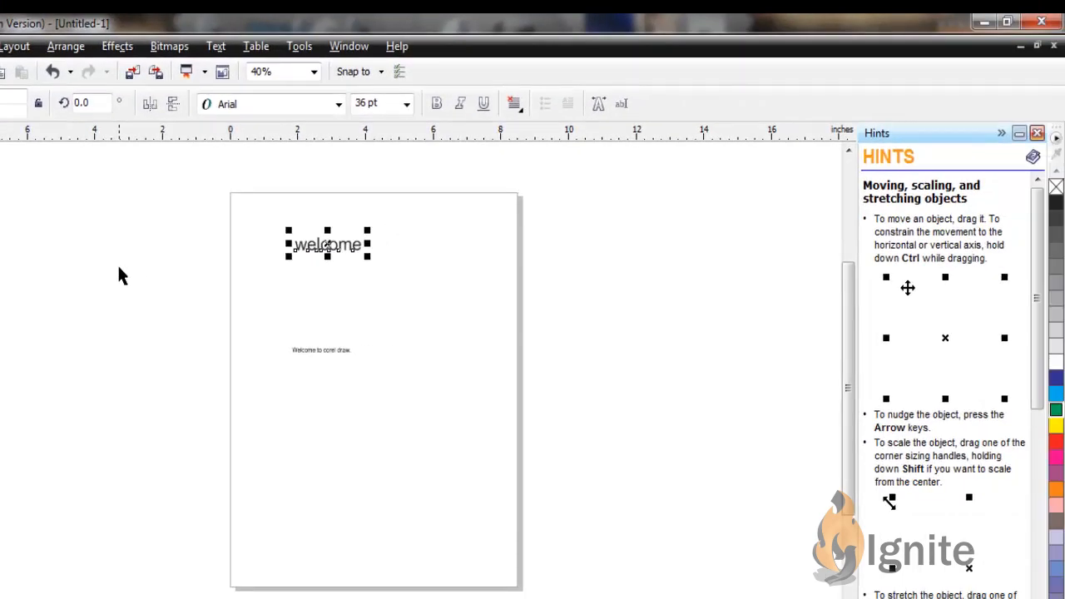
click(216, 48)
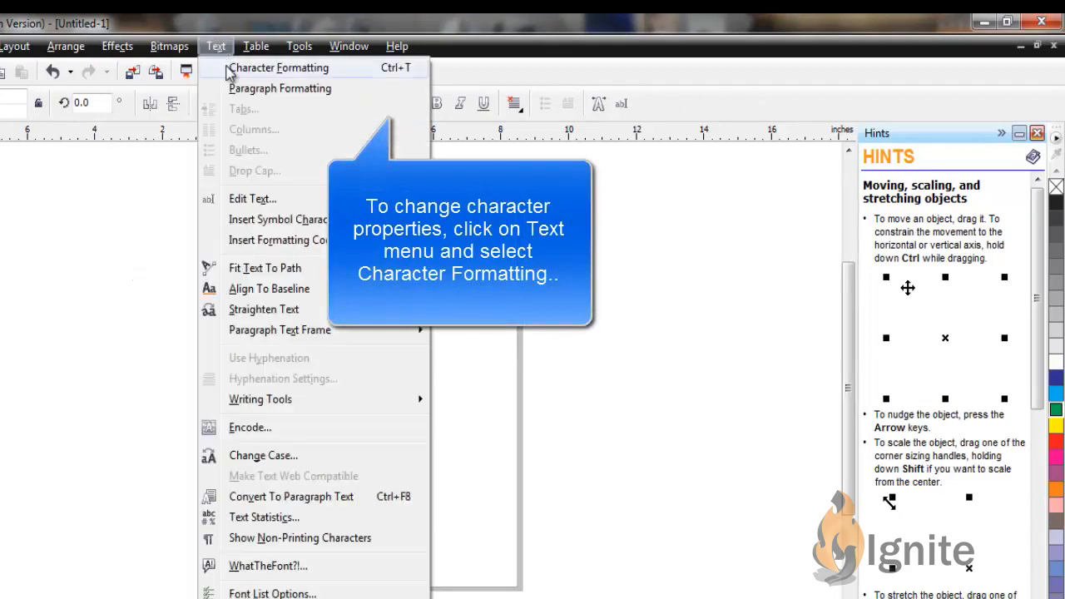
click(275, 68)
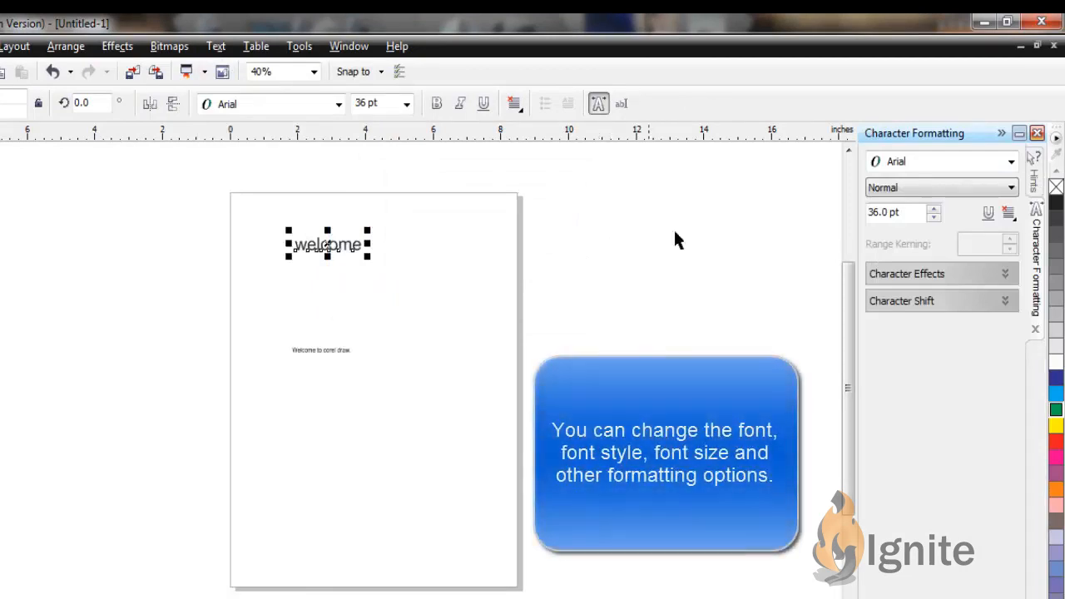
click(1011, 161)
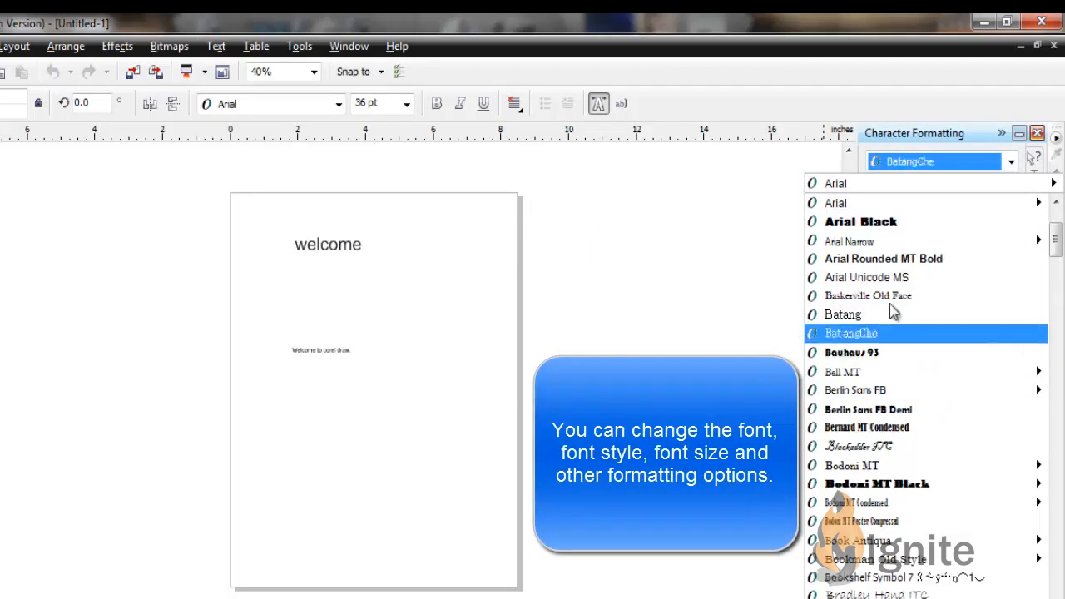
click(873, 208)
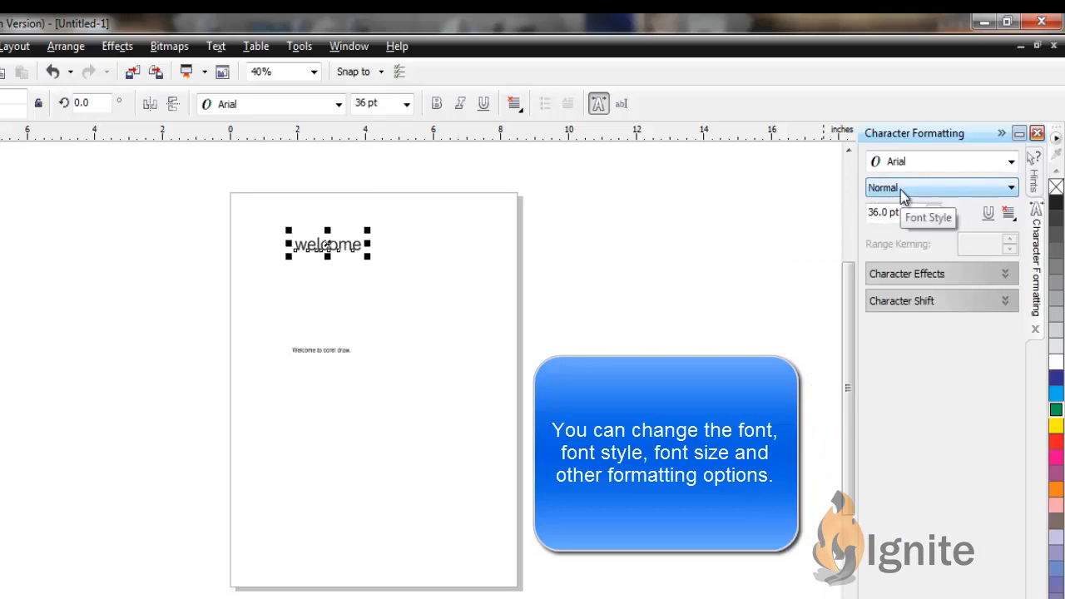
click(904, 190)
click(906, 214)
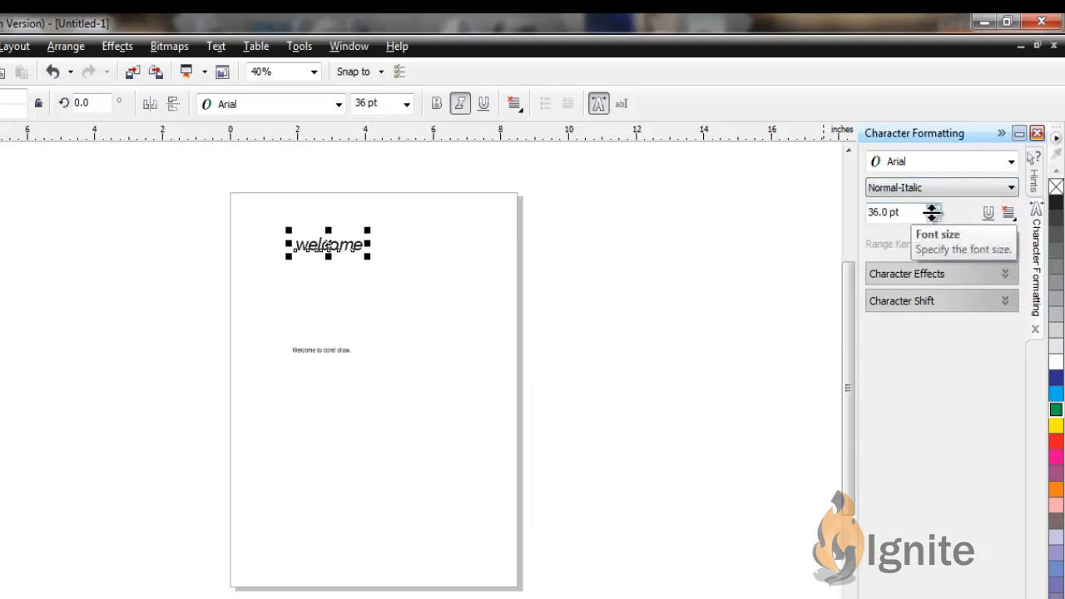
Set the "welcome" heading's font size to 72 pt and underline it
click(935, 214)
click(935, 214)
click(935, 214)
click(935, 214)
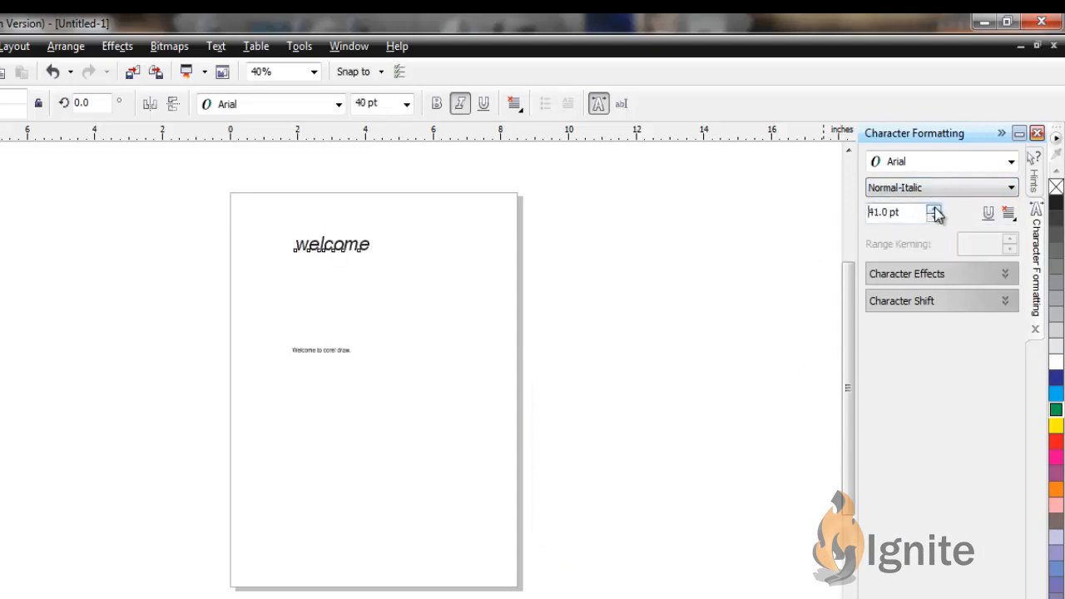
click(935, 214)
click(935, 214)
click(935, 214)
click(918, 213)
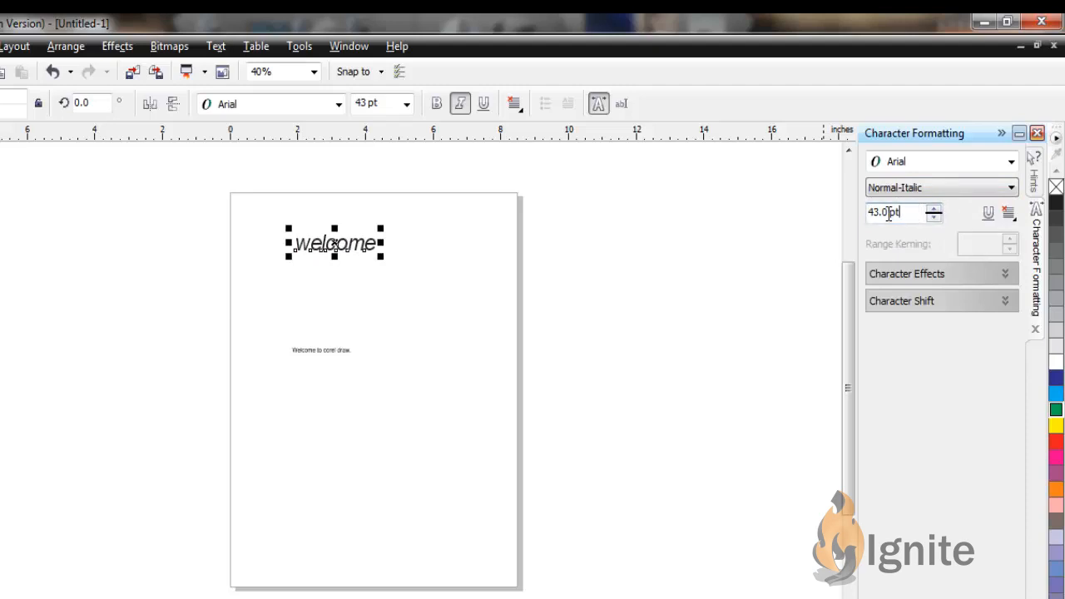
key(BackSpace)
key(BackSpace)
key(BackSpace)
key(BackSpace)
key(BackSpace)
key(BackSpace)
key(BackSpace)
text(7)
click(988, 214)
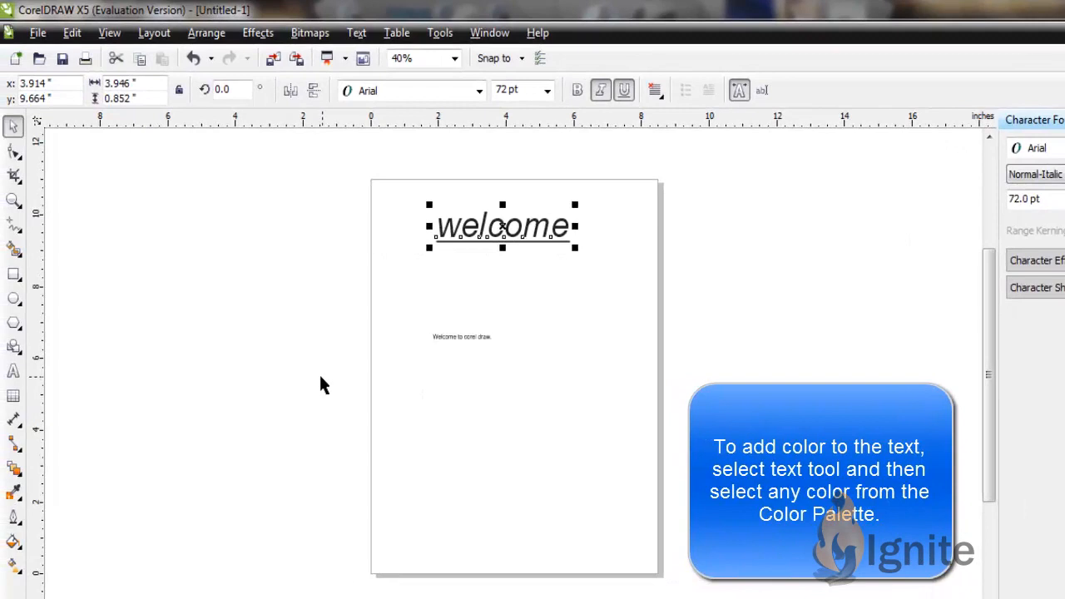
Add the artistic text "hello" in red, Arial 36 pt, below the imported sentence
click(14, 372)
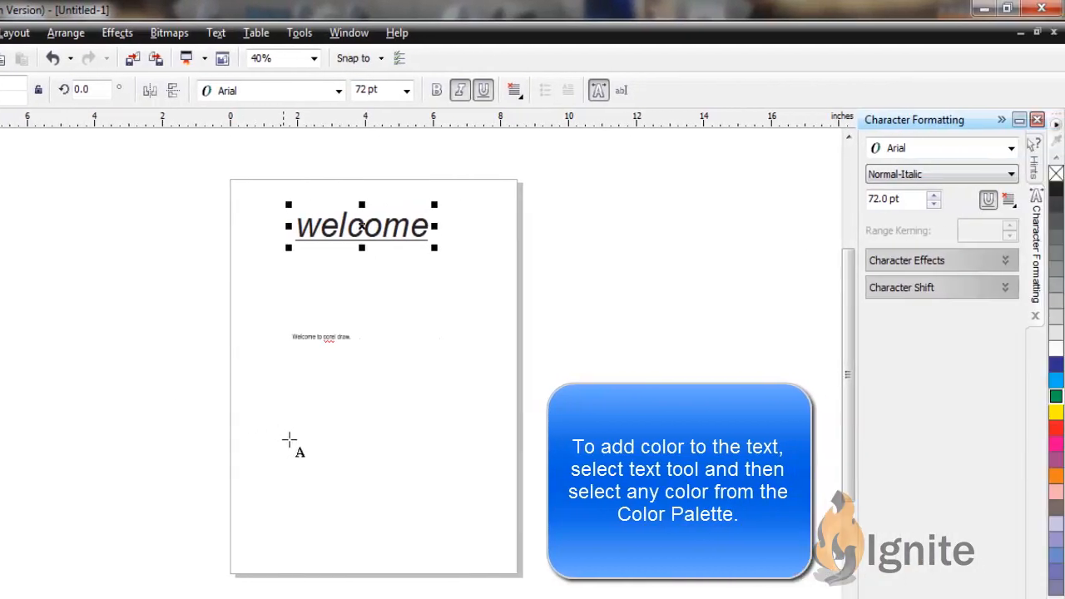
click(335, 438)
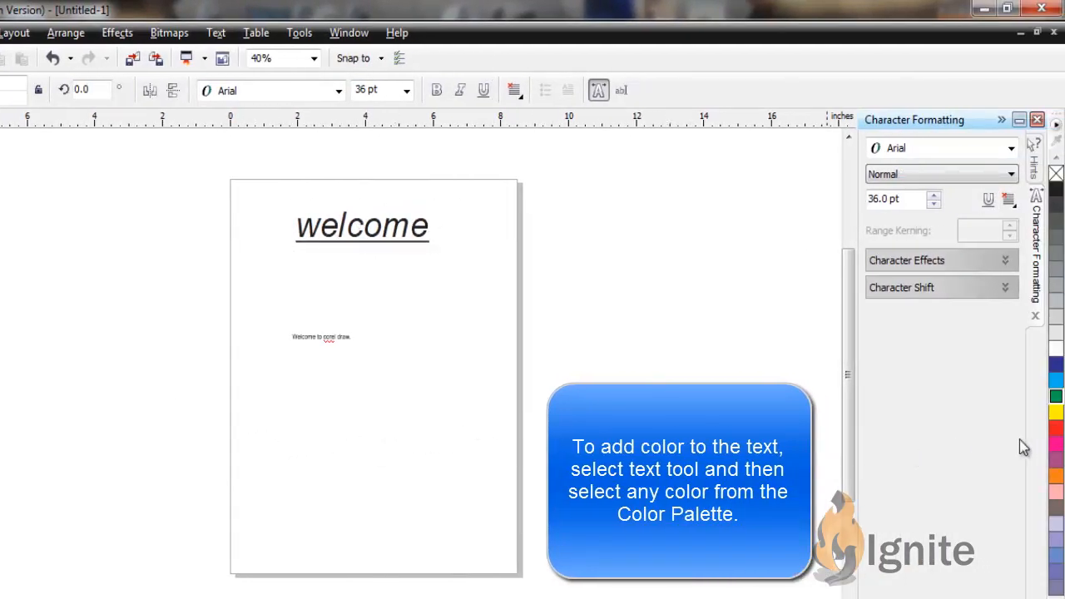
click(1055, 429)
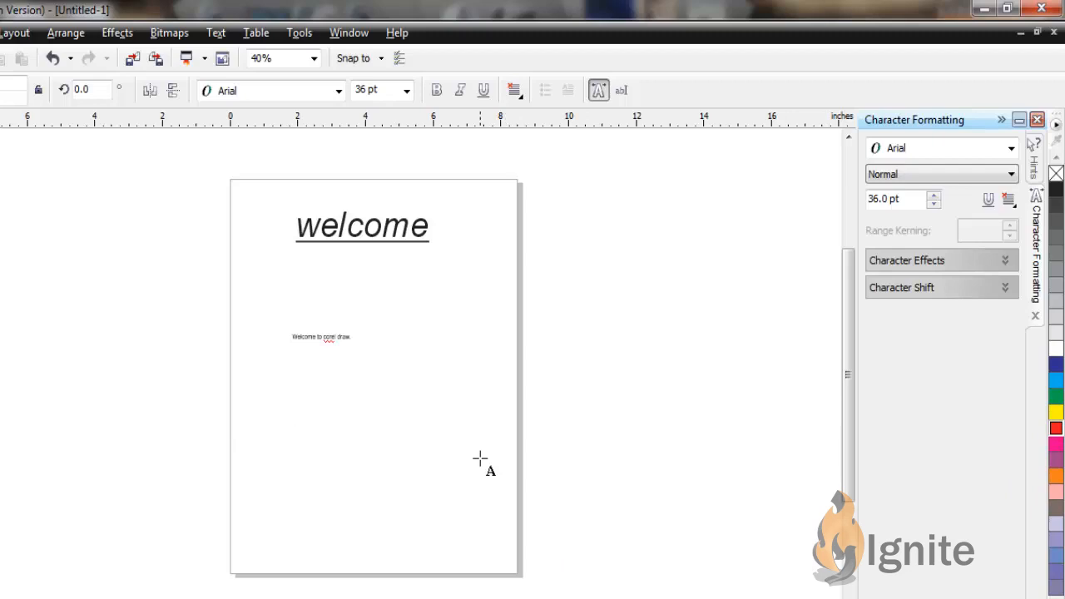
text(hello)
key(Escape)
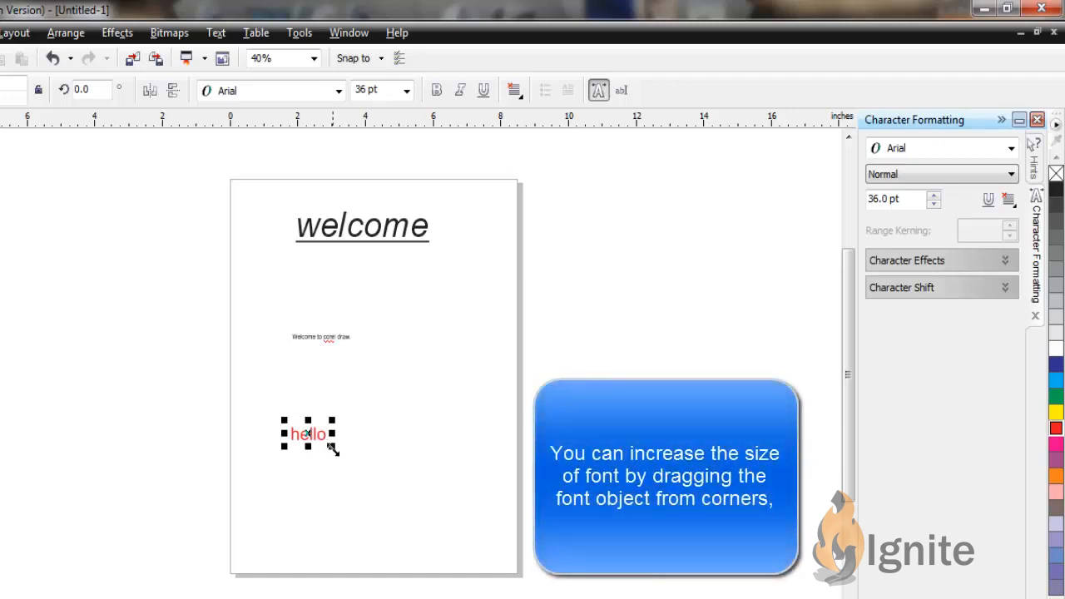
Scale the red "hello" text up to about 142 pt and rotate it freehand, ending at about 359 degrees
drag(333, 447, 436, 497)
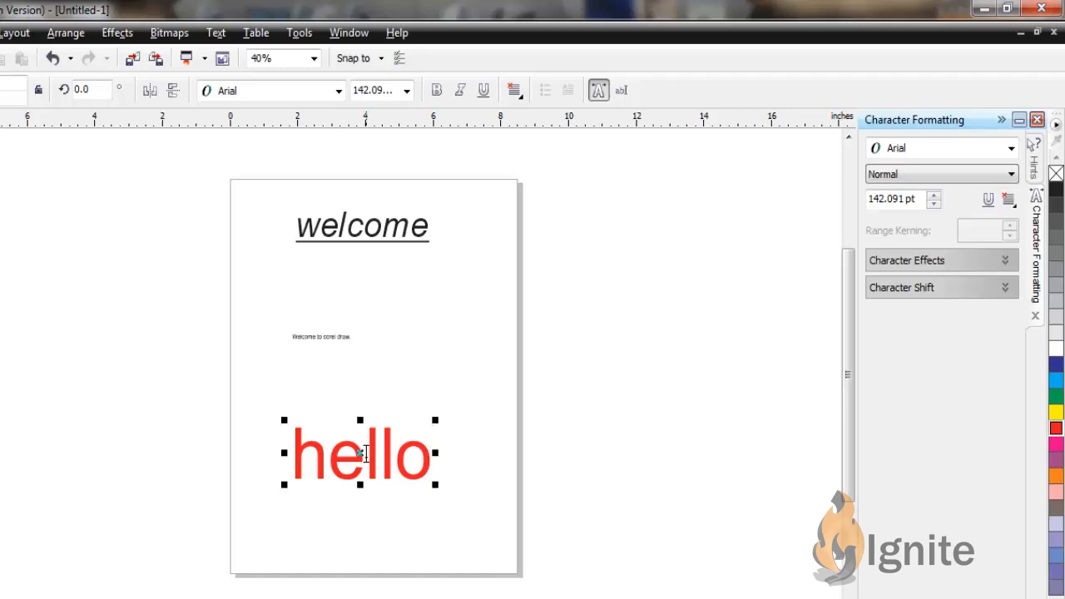
key(ctrl+space)
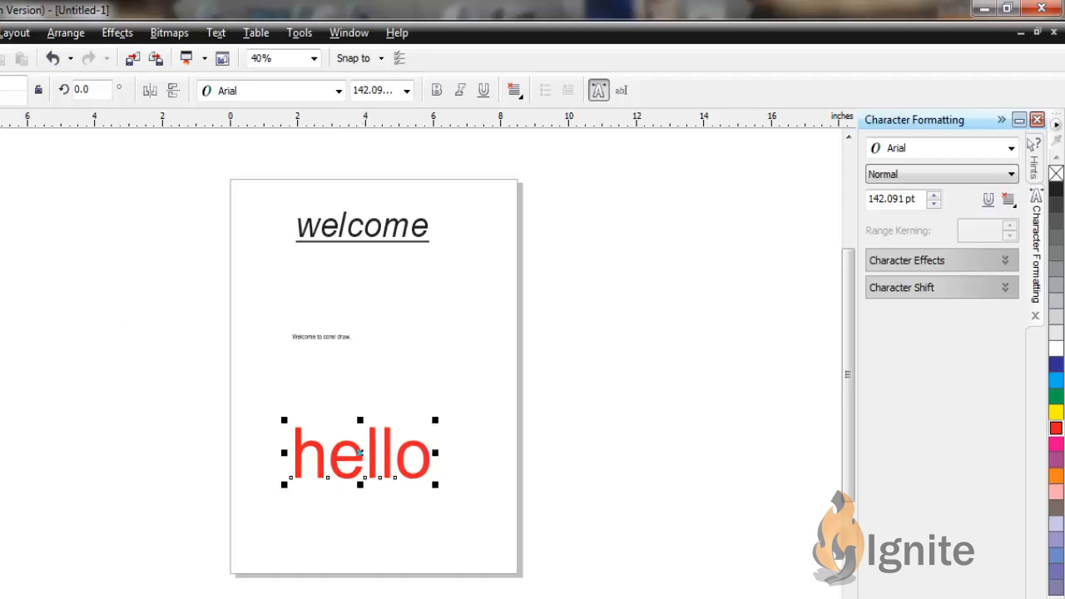
click(360, 452)
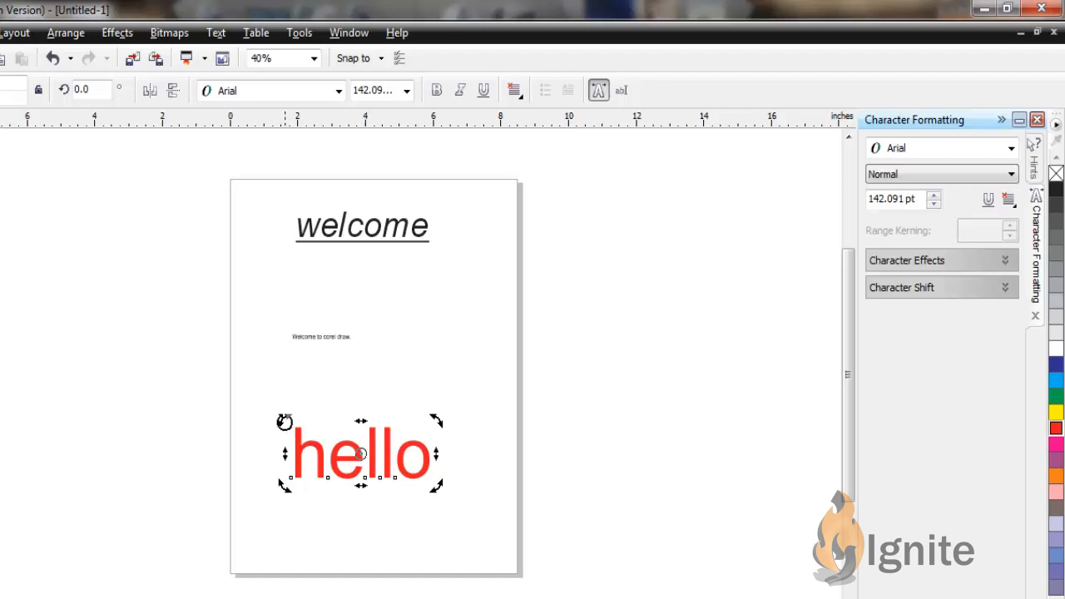
drag(285, 422, 344, 390)
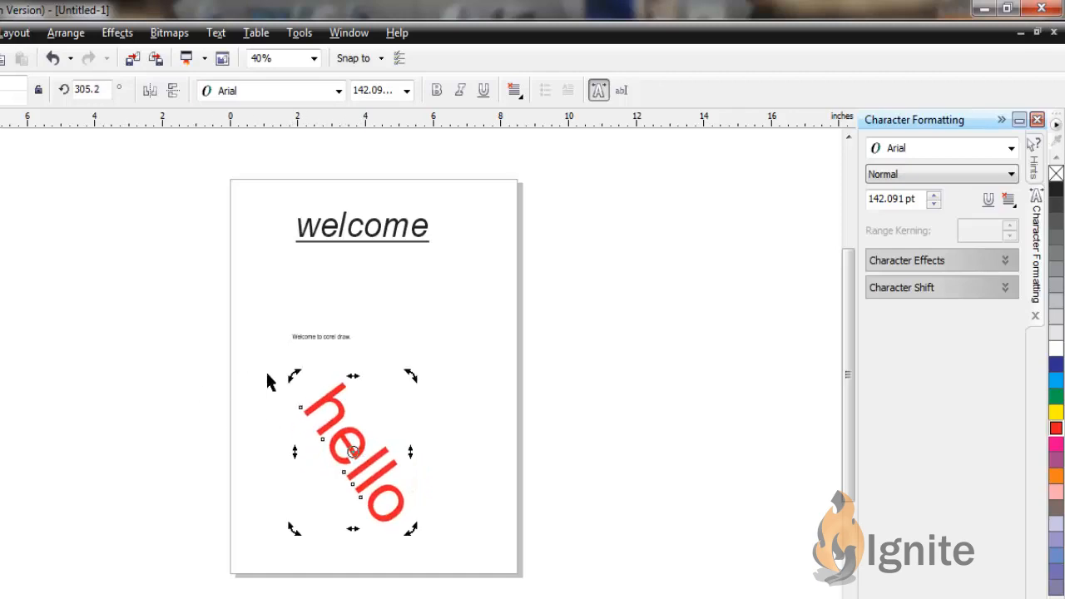
drag(285, 376, 261, 459)
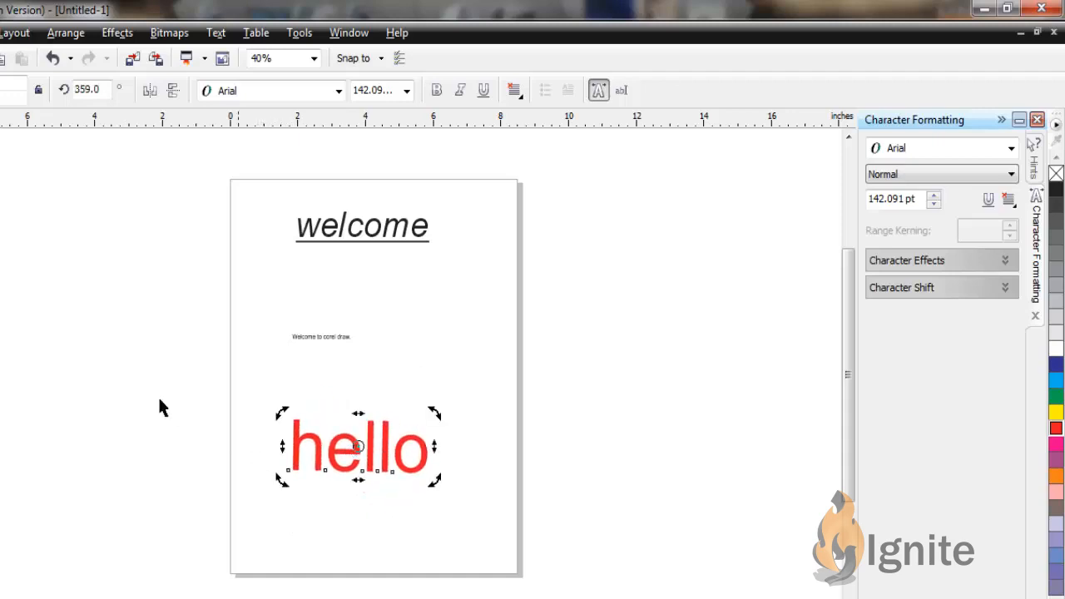
click(103, 361)
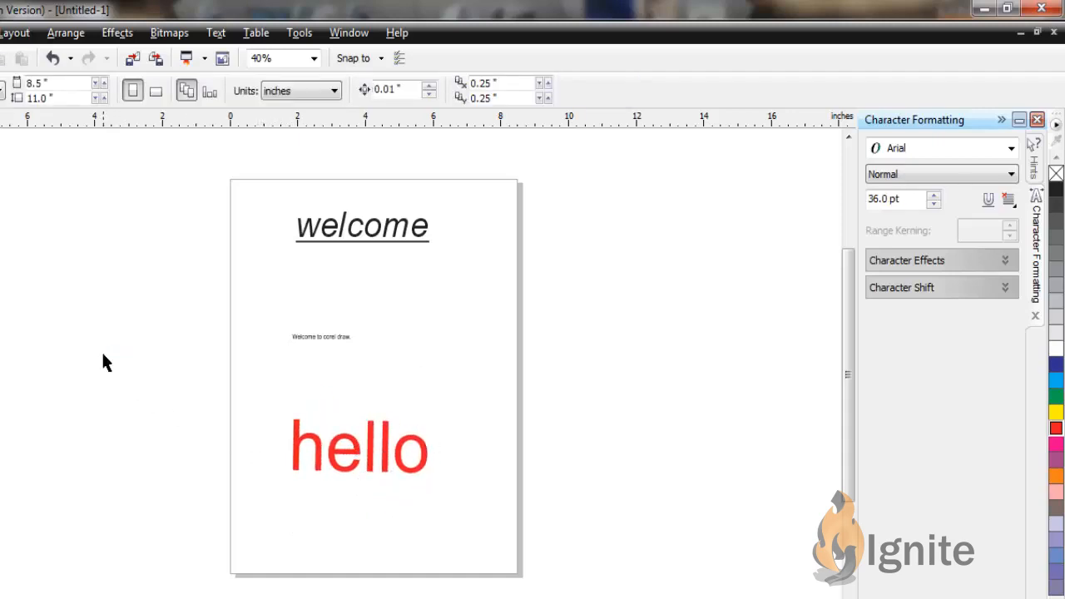